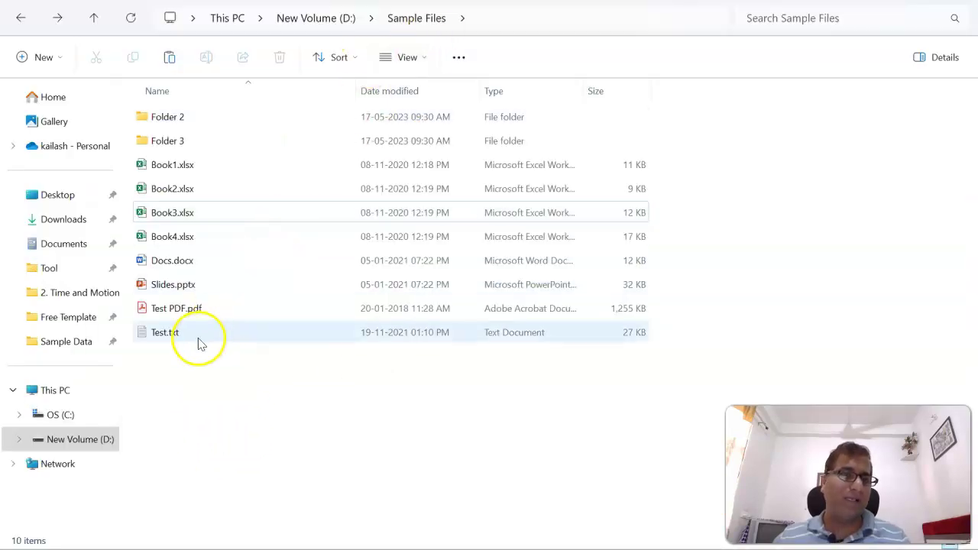
Step: Examine the files in the Sample Files folder and the contents of its subfolders Folder 3 and Folder 2
left_click(185, 165)
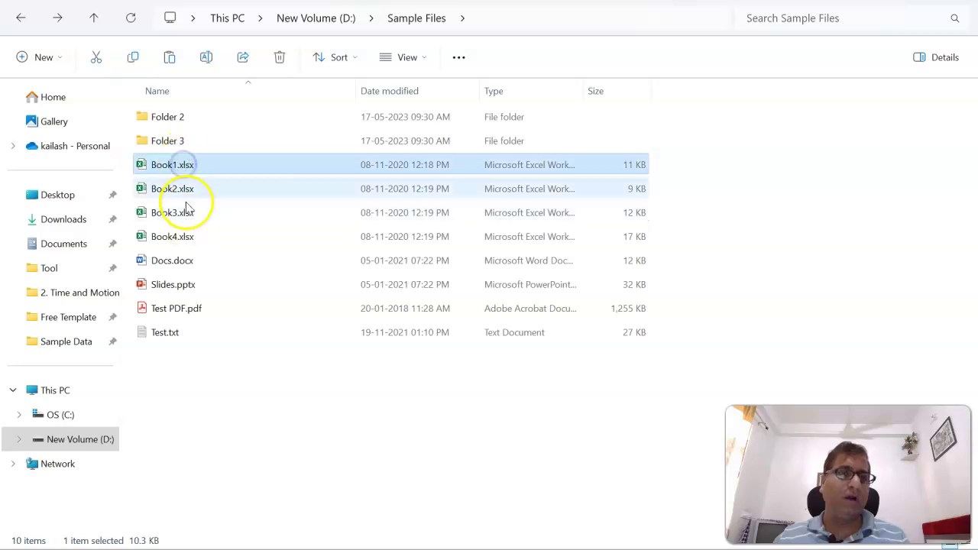
left_click(187, 287)
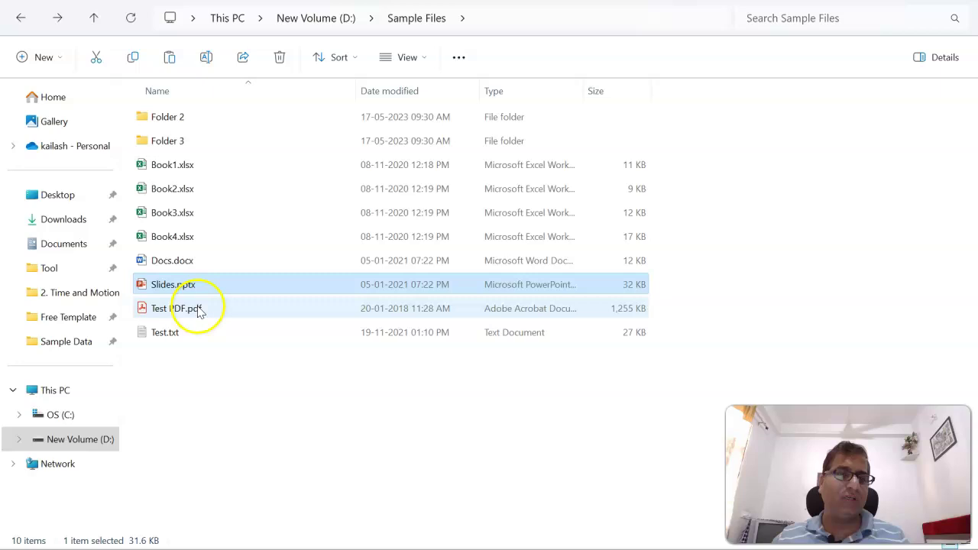
left_click(195, 309)
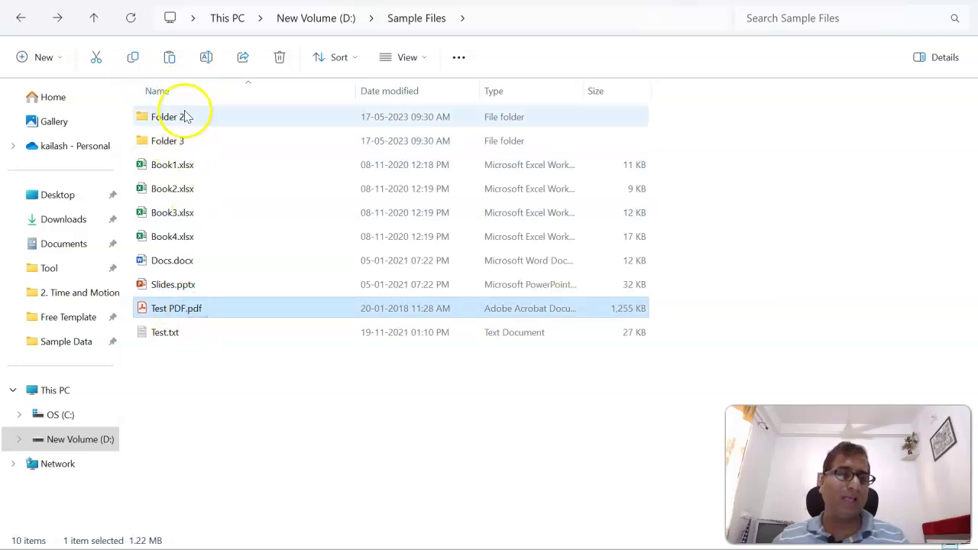
double_click(175, 139)
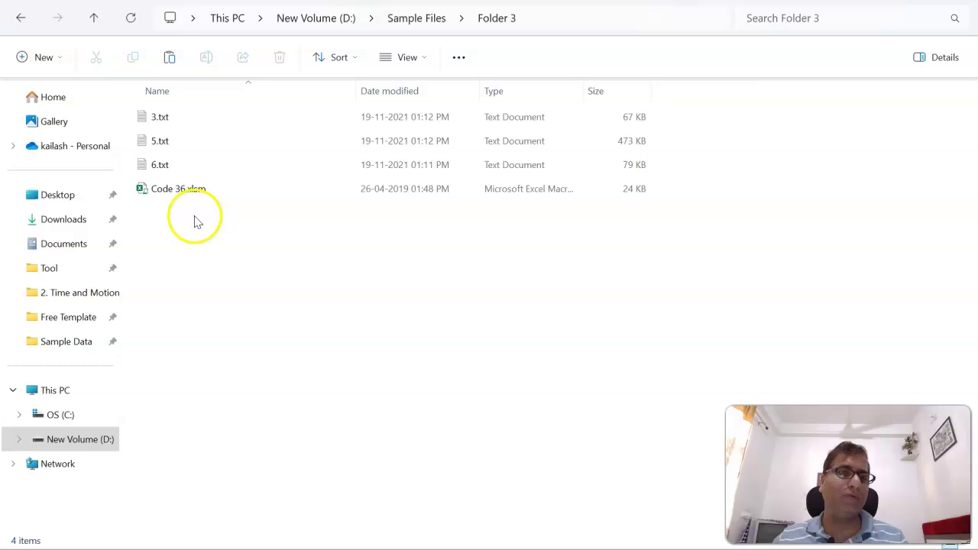
left_click(20, 18)
double_click(175, 119)
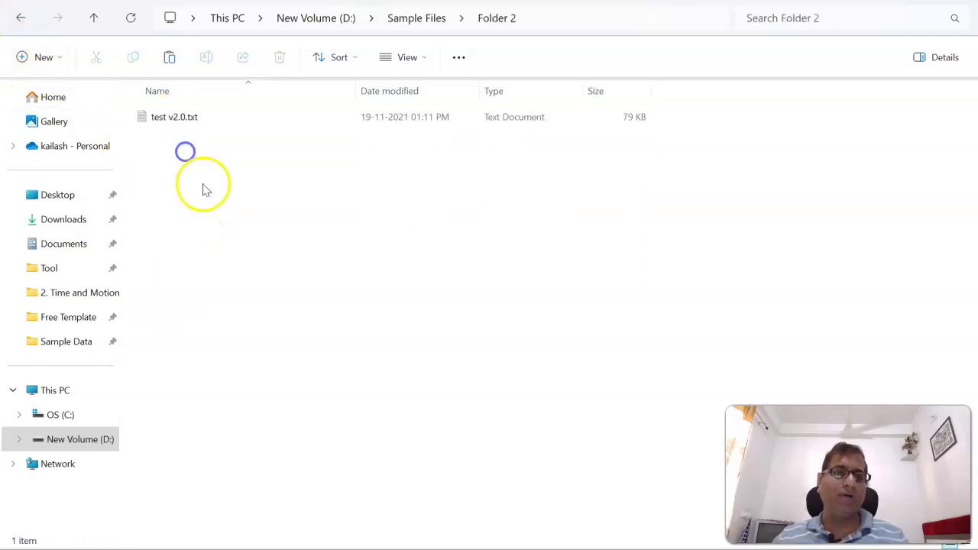
left_click(21, 18)
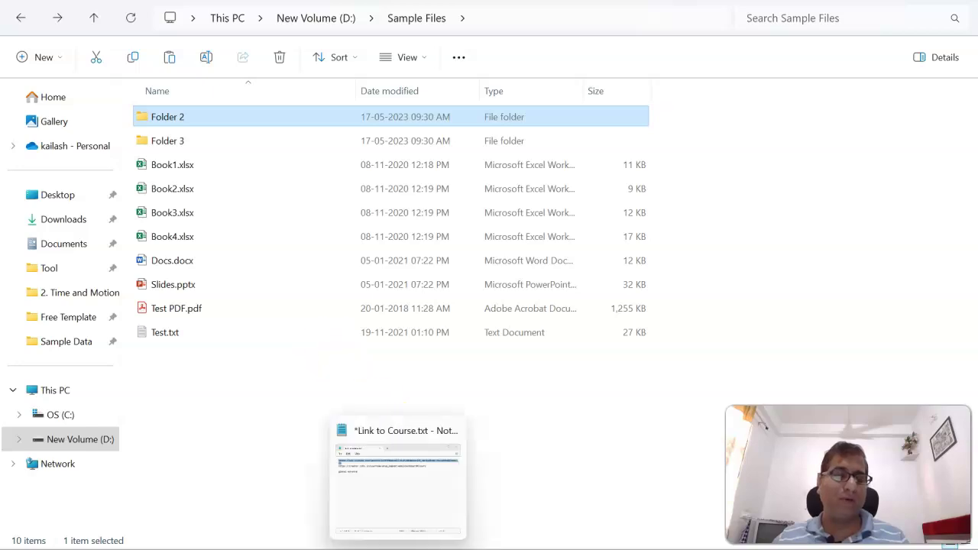
Step: Switch to the blank Excel workbook and bring the D:\Sample Files folder in as a data source, opening it in Power Query for transformation
mouse_move(431, 549)
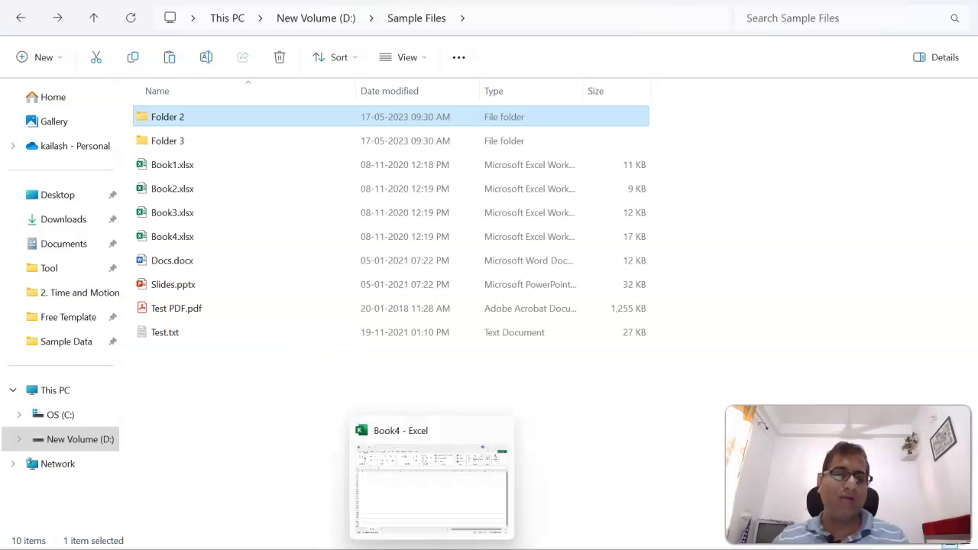
left_click(441, 502)
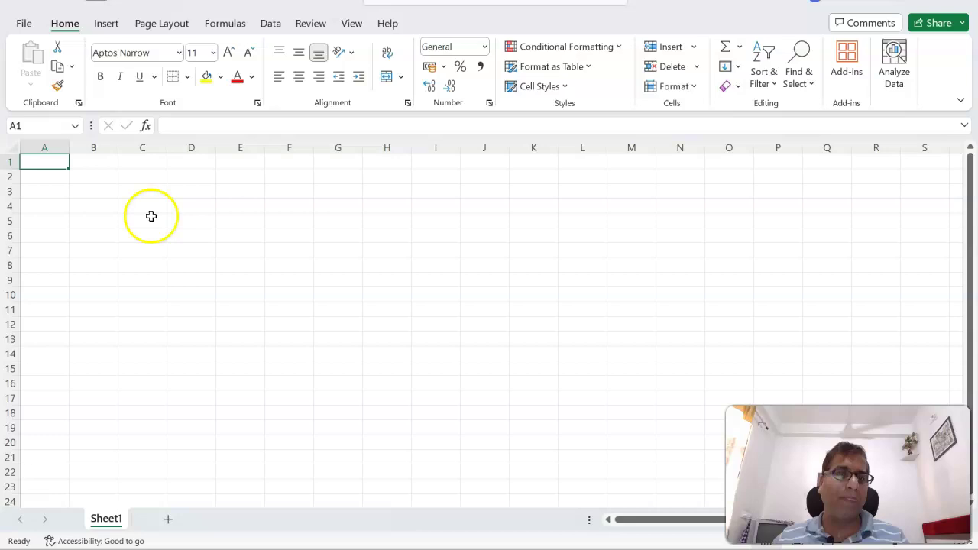
left_click(272, 25)
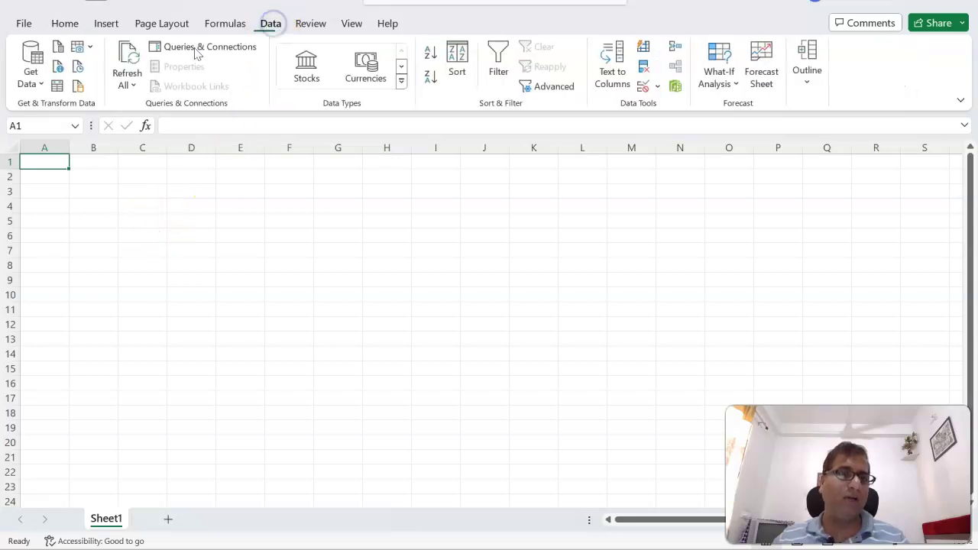
left_click(30, 76)
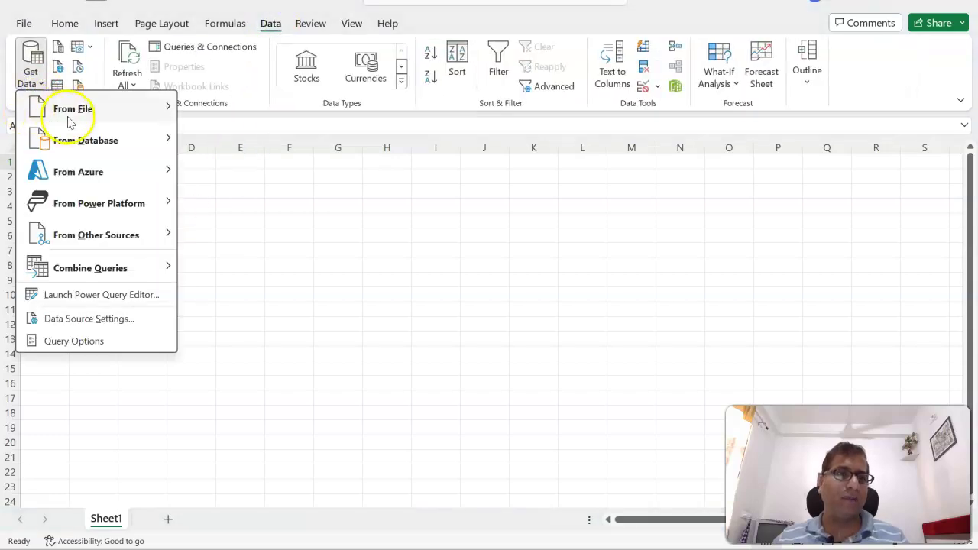
mouse_move(70, 121)
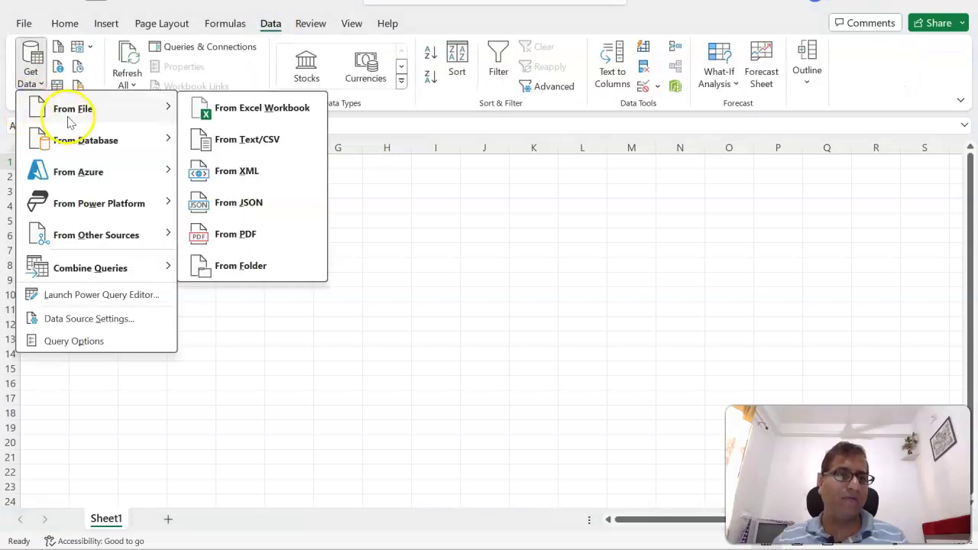
left_click(264, 275)
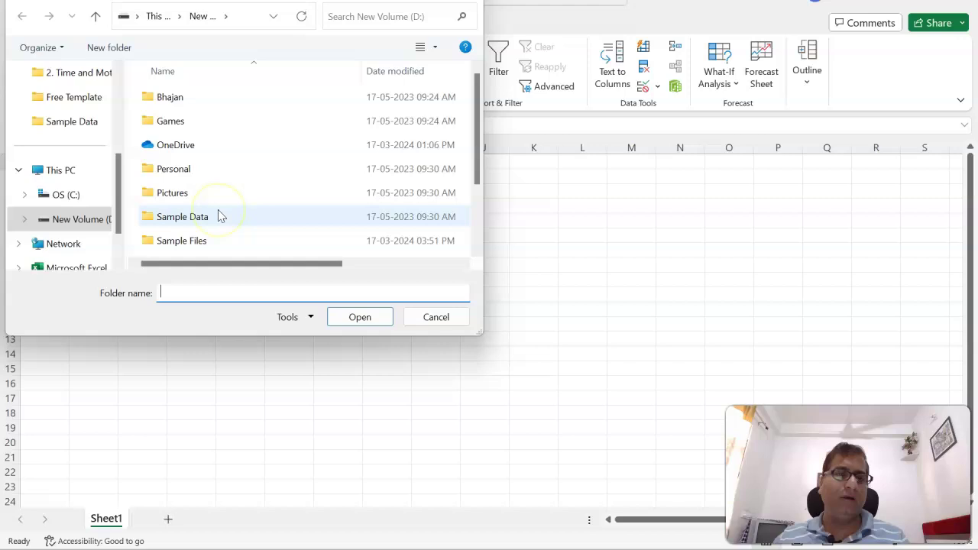
left_click(191, 245)
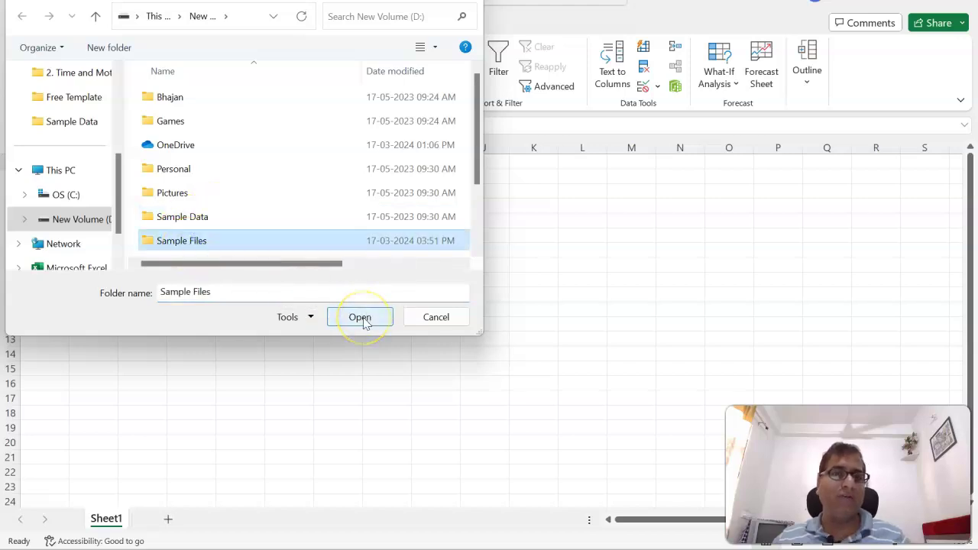
left_click(362, 320)
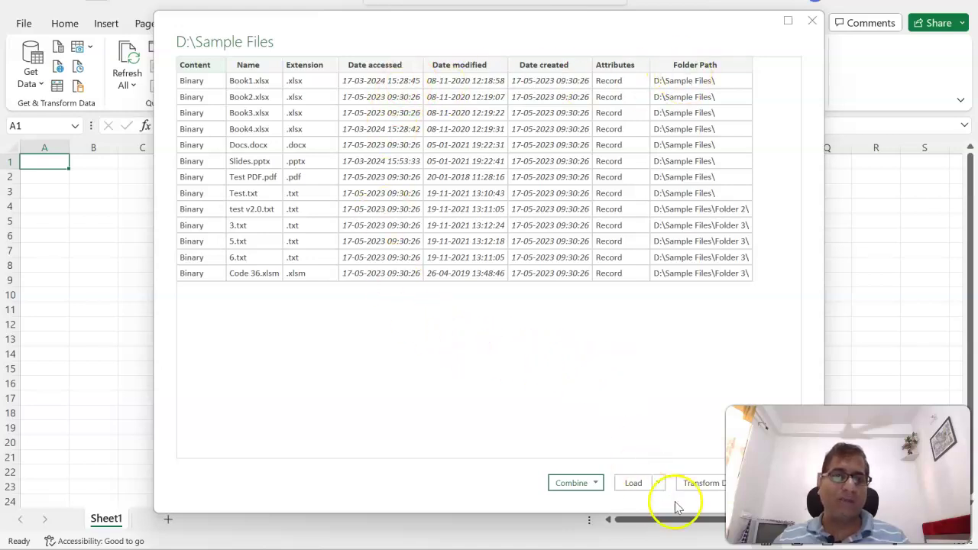
left_click(704, 489)
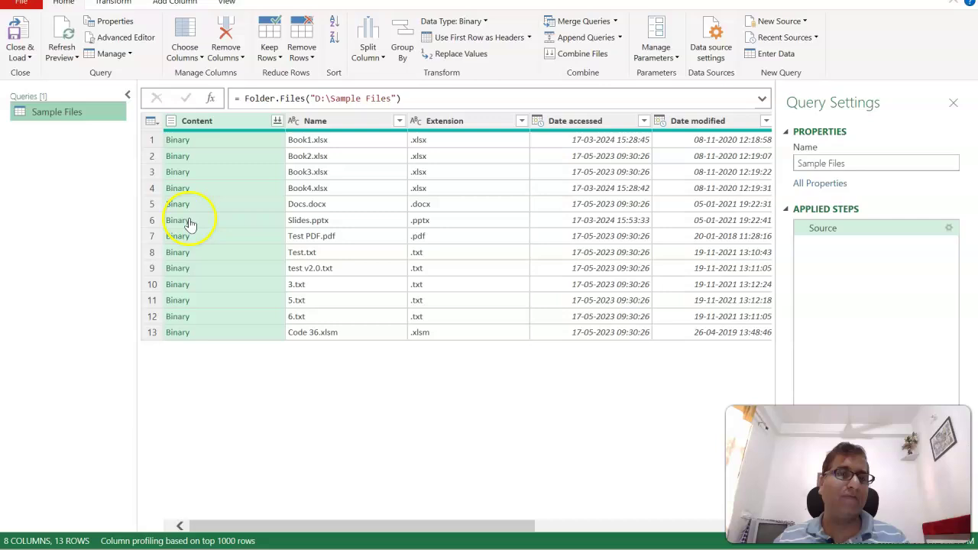
Step: Remove the Content column from the query and expand the Attributes column to include only the Size field
right_click(202, 123)
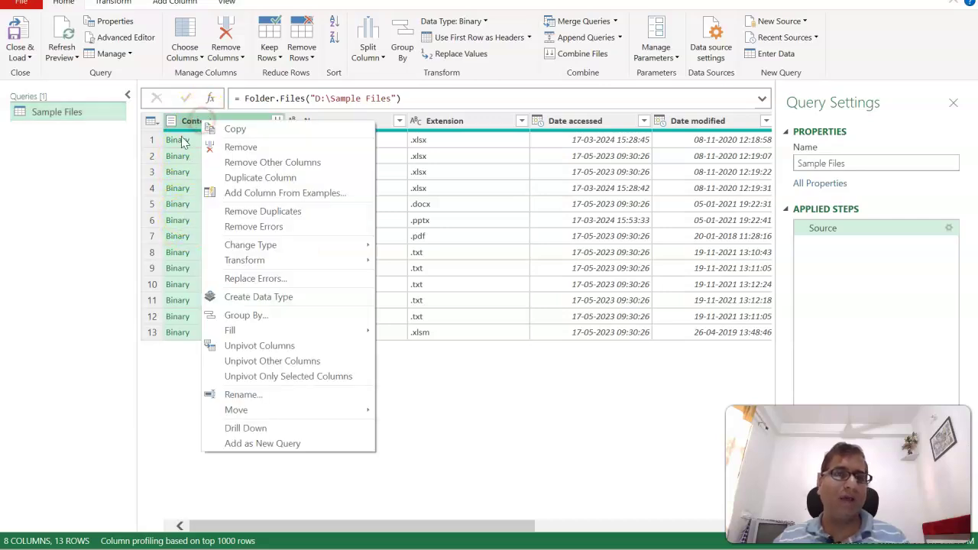
left_click(260, 149)
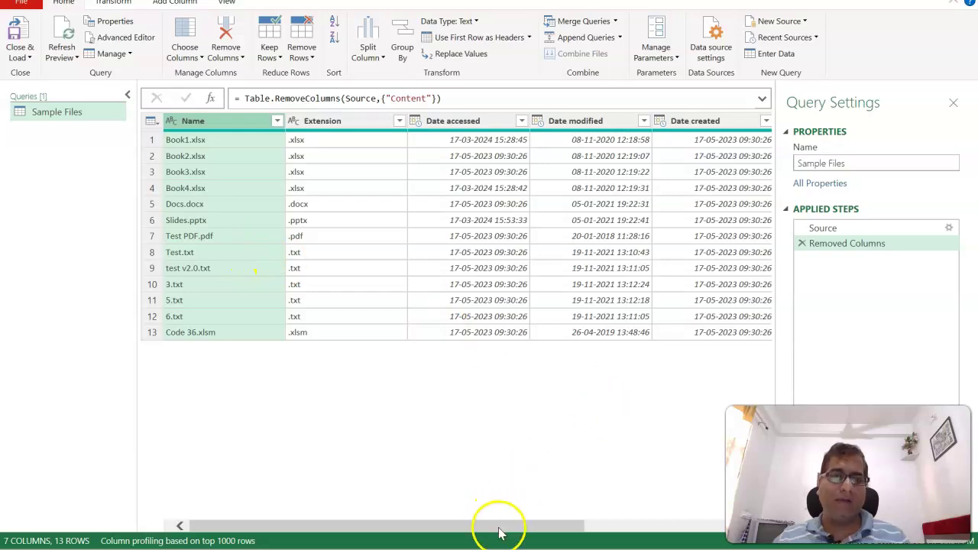
left_click_drag(497, 525, 637, 530)
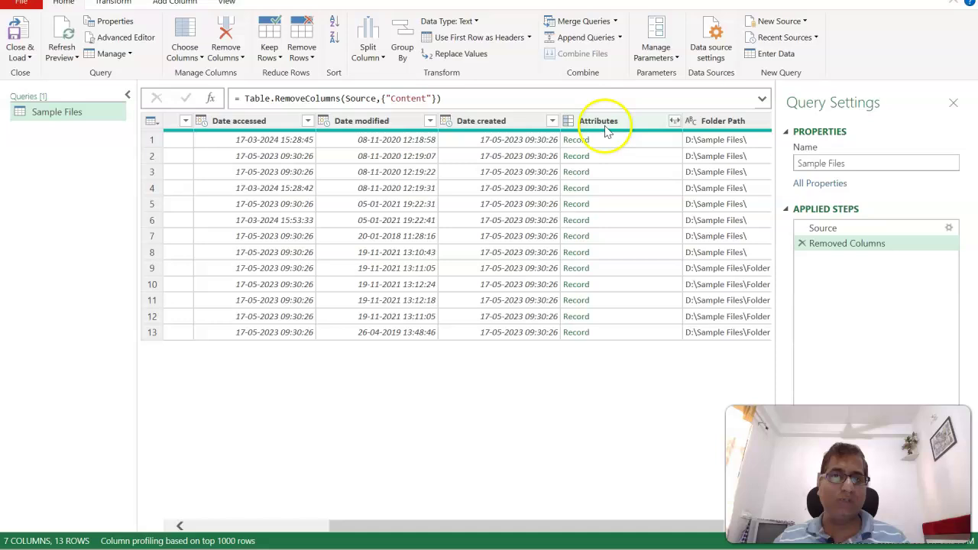
left_click(674, 121)
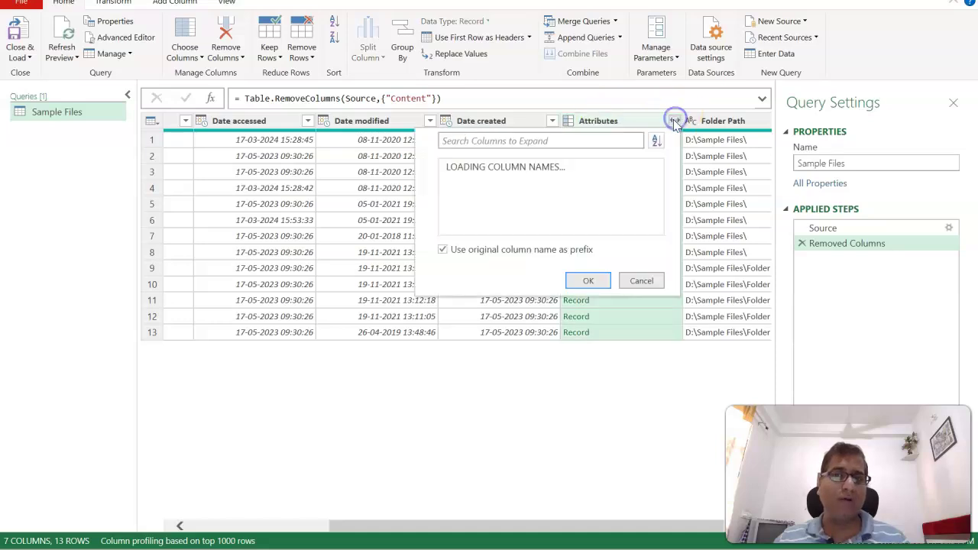
left_click(450, 167)
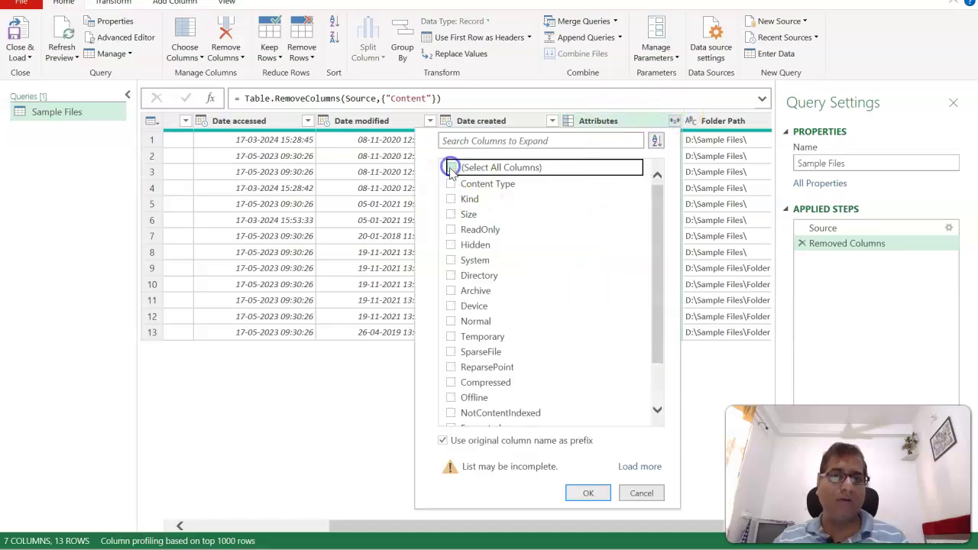
left_click(451, 213)
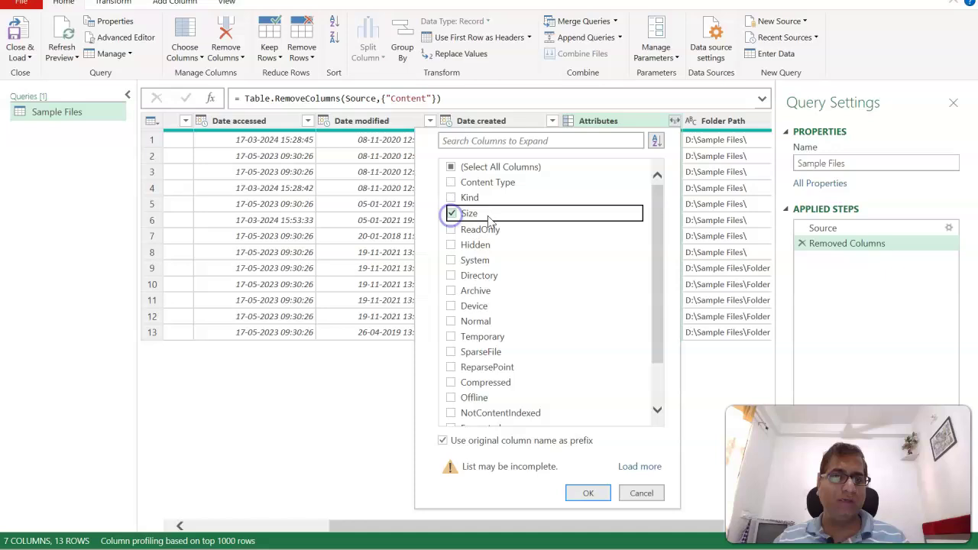
left_click(589, 493)
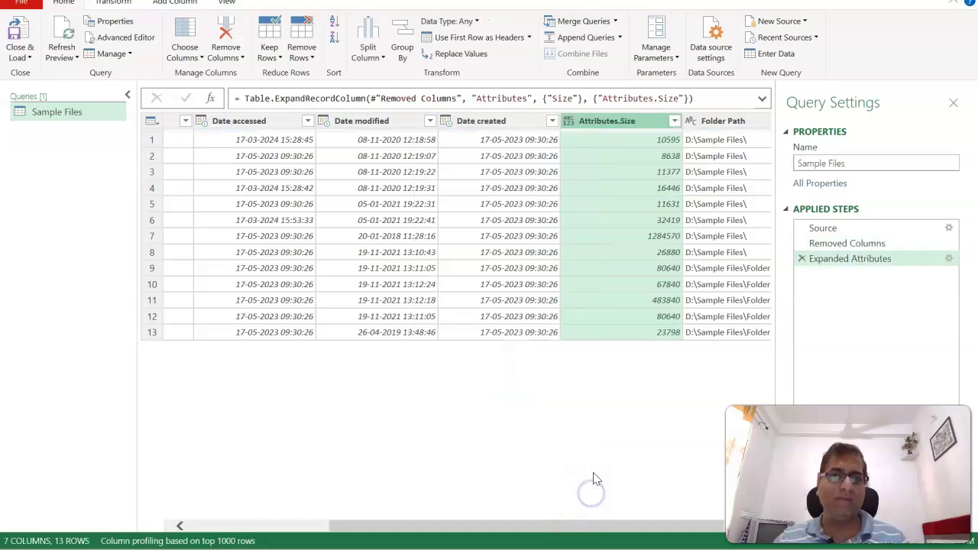
Step: Rename the Attributes.Size column to Size and load the query into the workbook
right_click(640, 124)
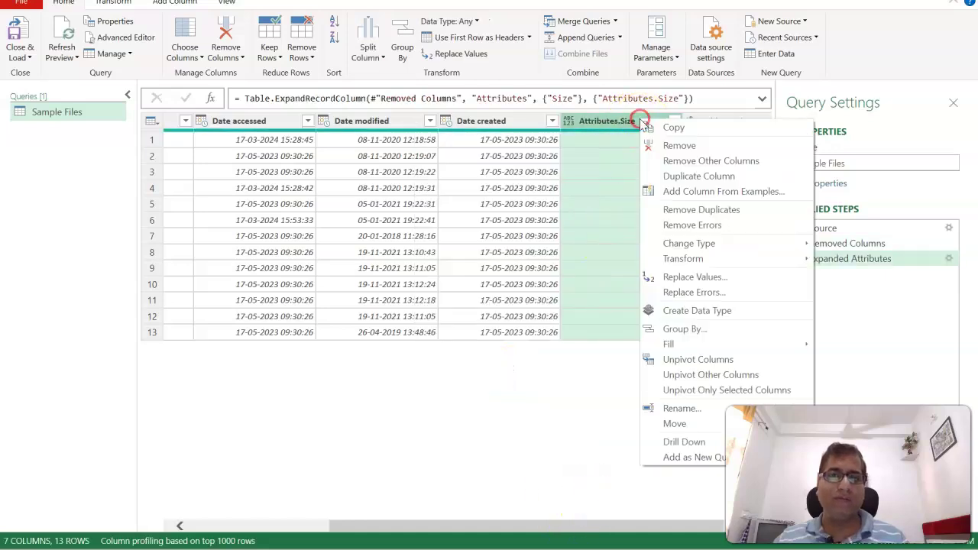
left_click(680, 408)
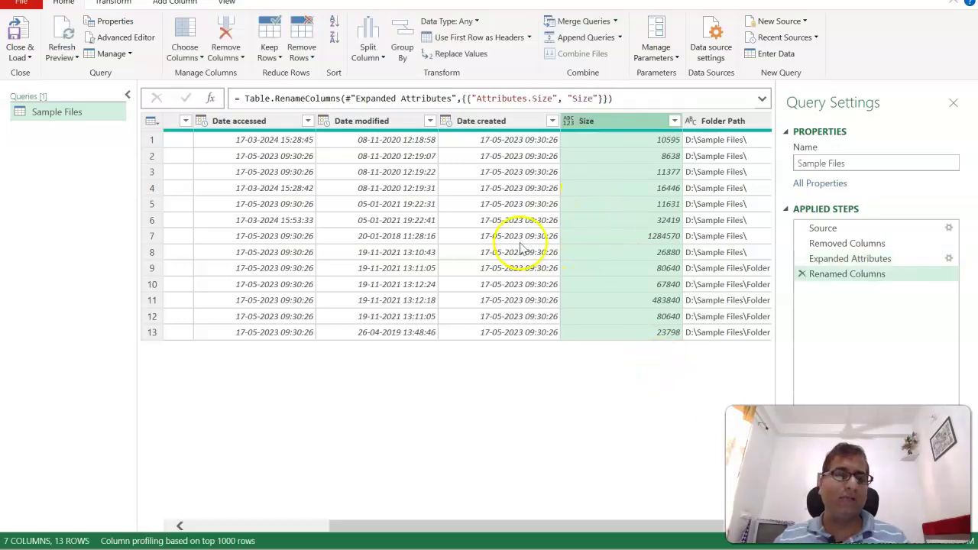
left_click(15, 34)
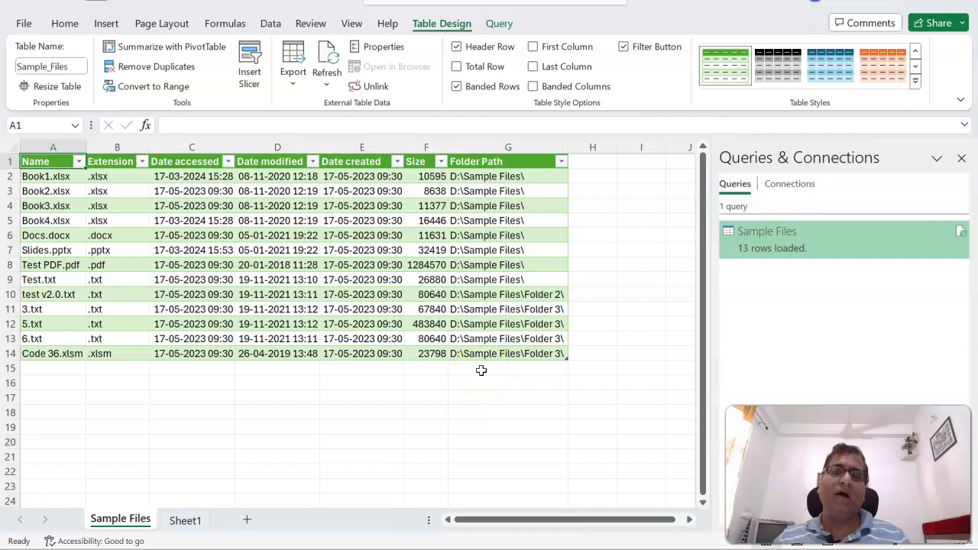
left_click_drag(48, 178, 483, 351)
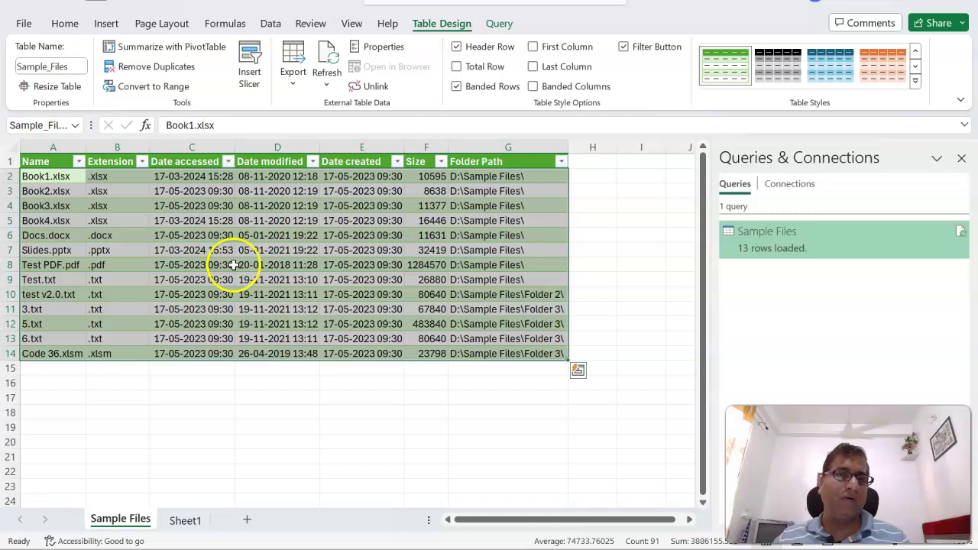
left_click(317, 195)
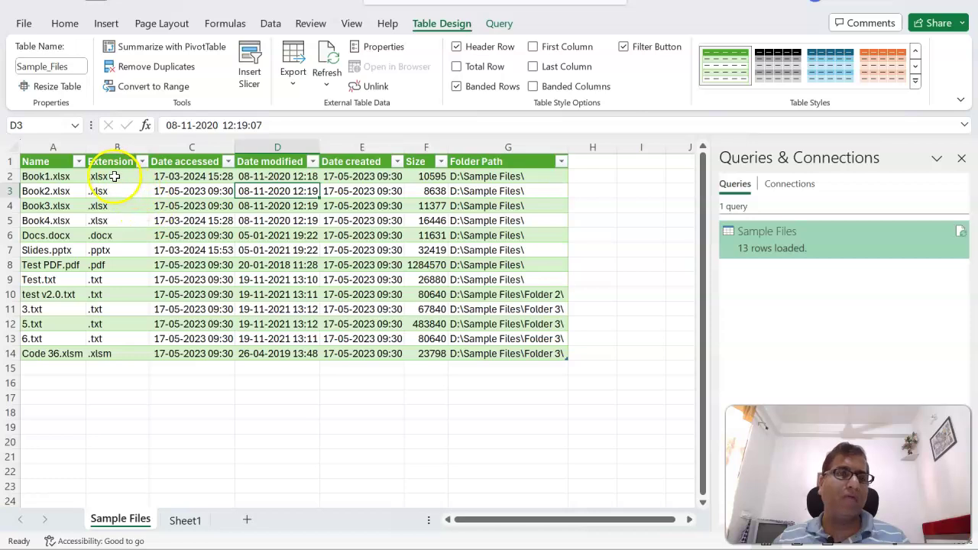
left_click_drag(114, 176, 111, 219)
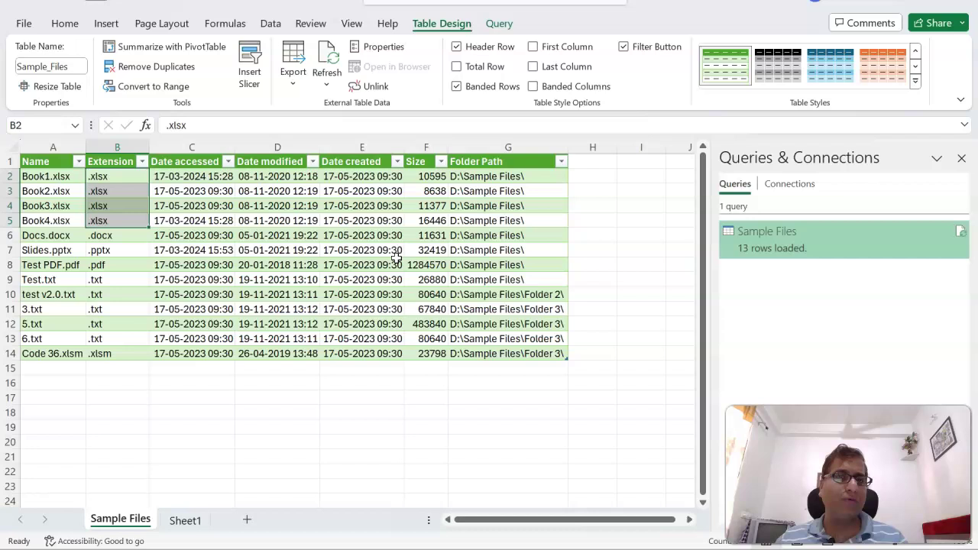
Step: Reopen the Sample Files query for editing and filter the Extension column to rows containing "xls"
left_click(497, 24)
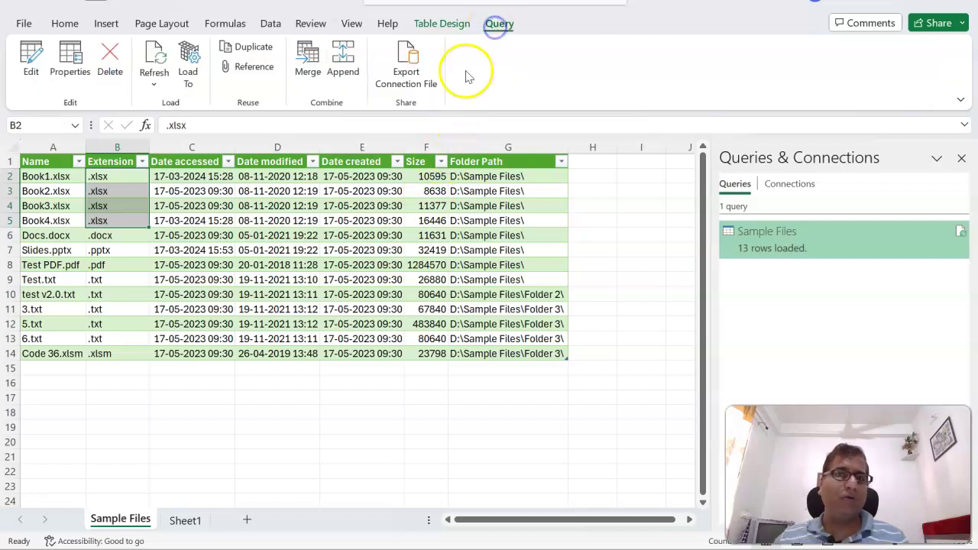
left_click(29, 55)
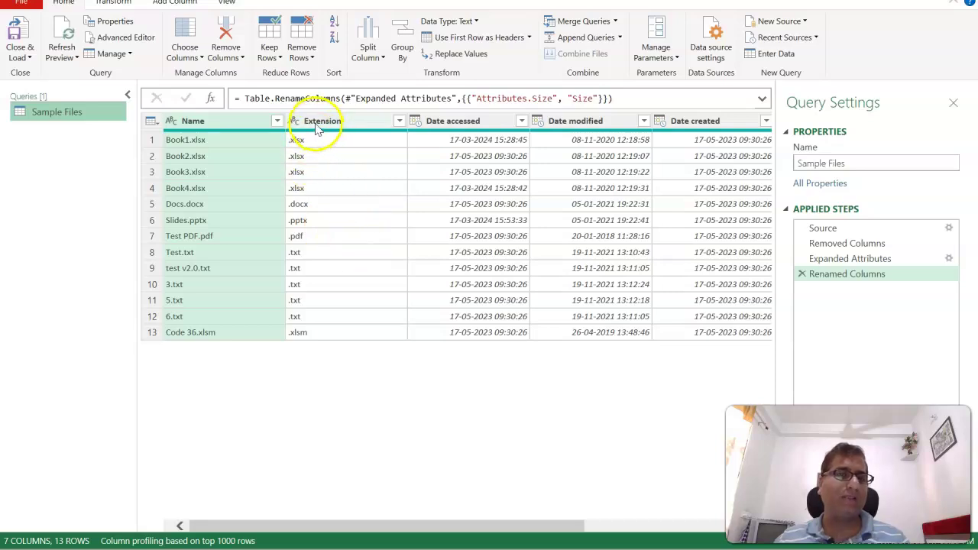
left_click(398, 123)
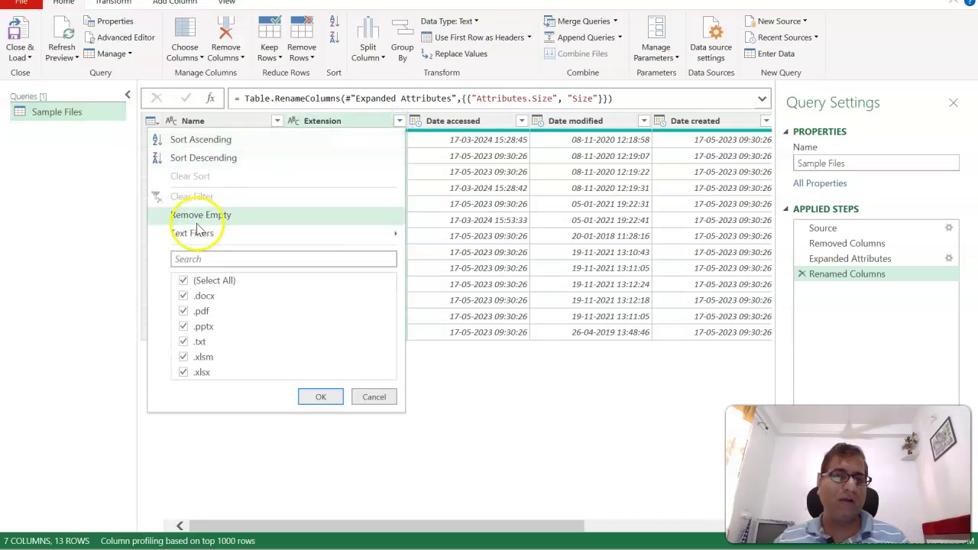
mouse_move(206, 233)
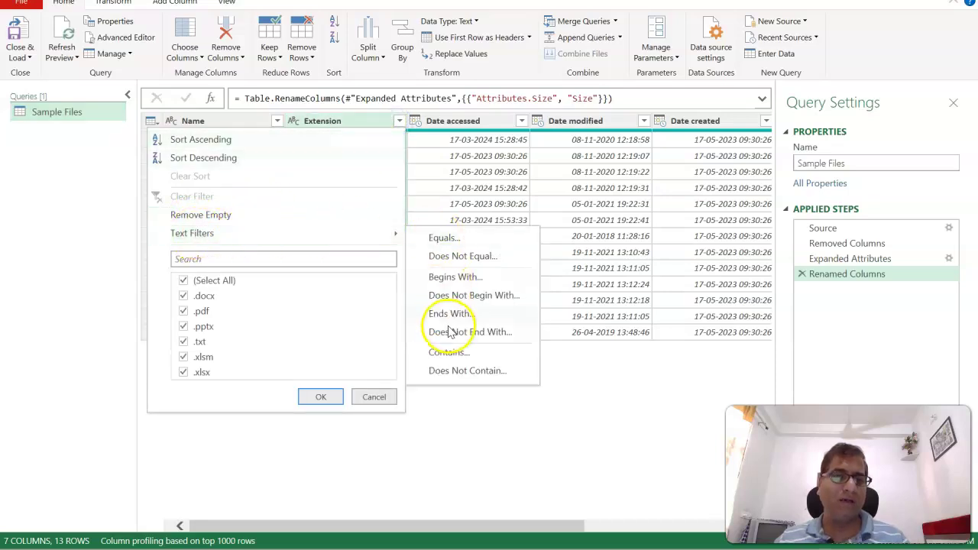
left_click(451, 353)
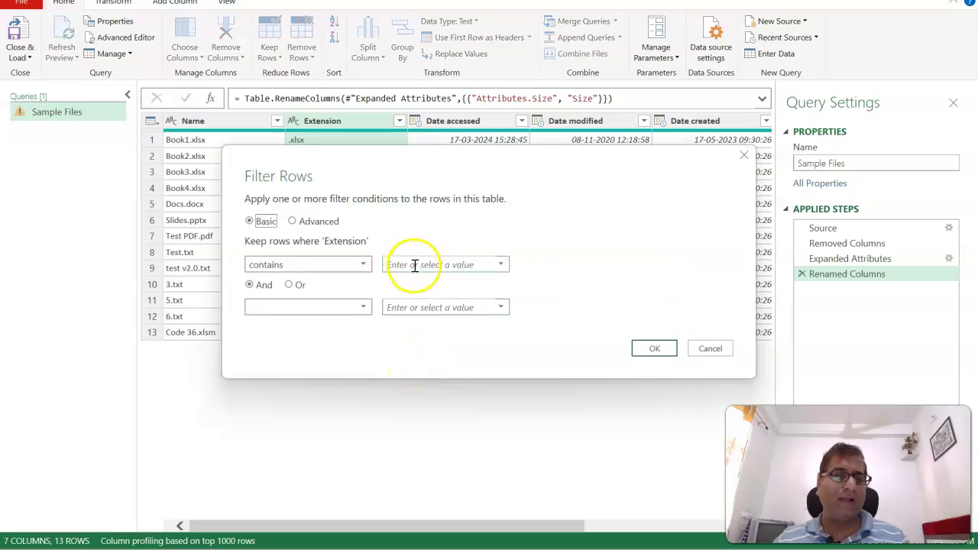
left_click(413, 265)
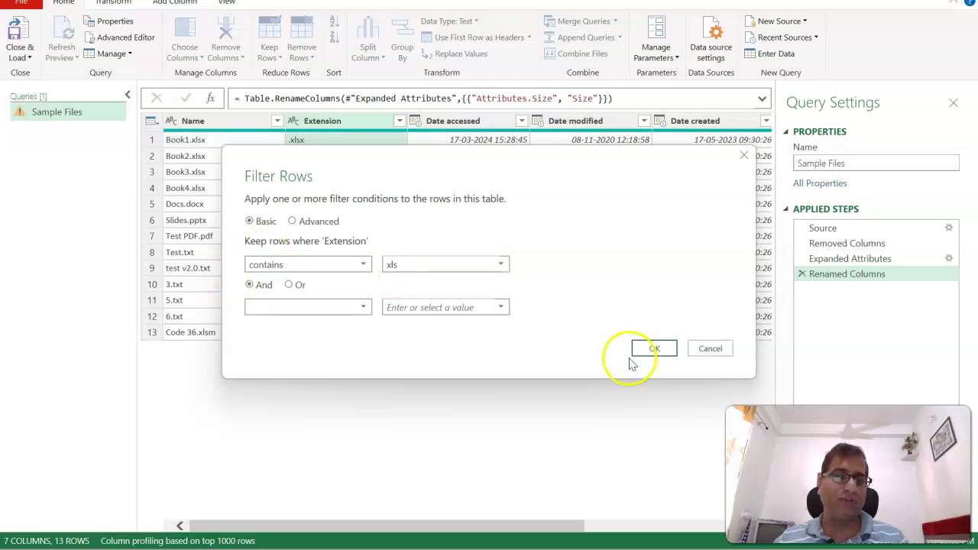
left_click(650, 349)
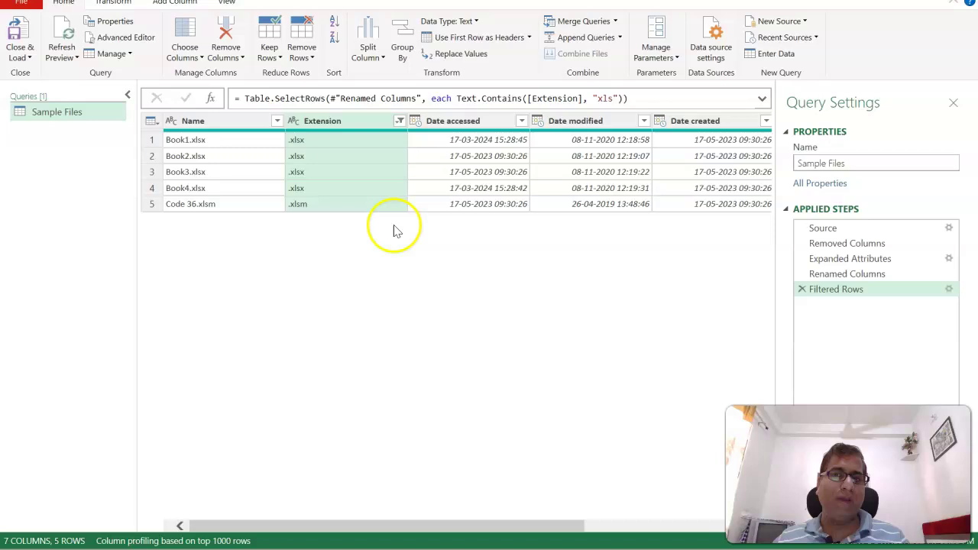
Step: Close the query editor, load the filtered Sample Files query into the worksheet, and check its Folder Path column
left_click(17, 37)
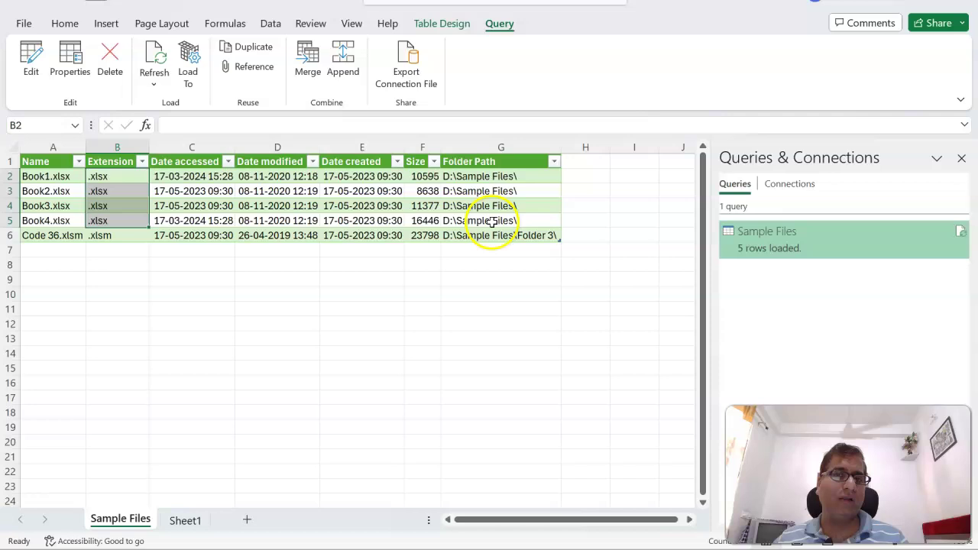
left_click_drag(499, 176, 499, 231)
left_click(307, 224)
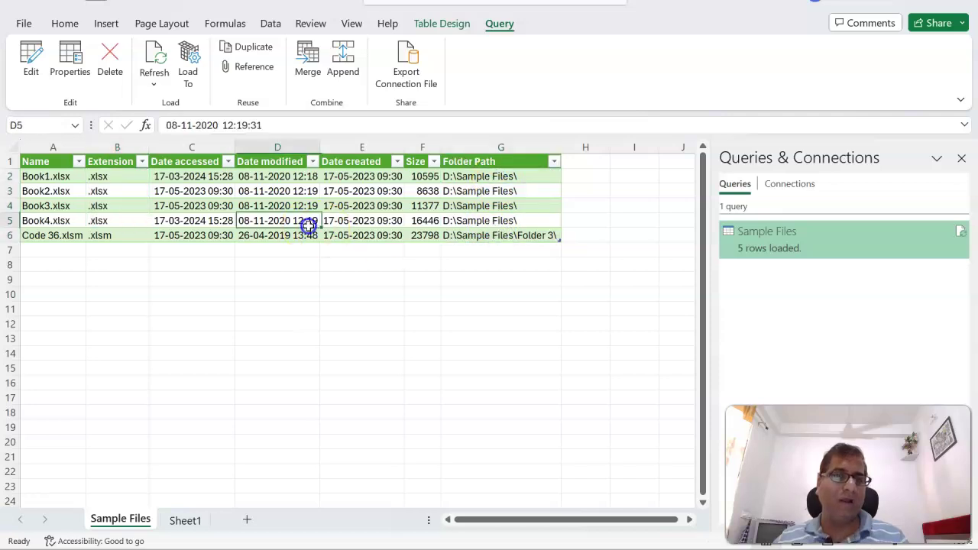
Step: Switch to the D:\Sample Files folder in File Explorer and make a copy of Book3.xlsx in the same folder
left_click(283, 538)
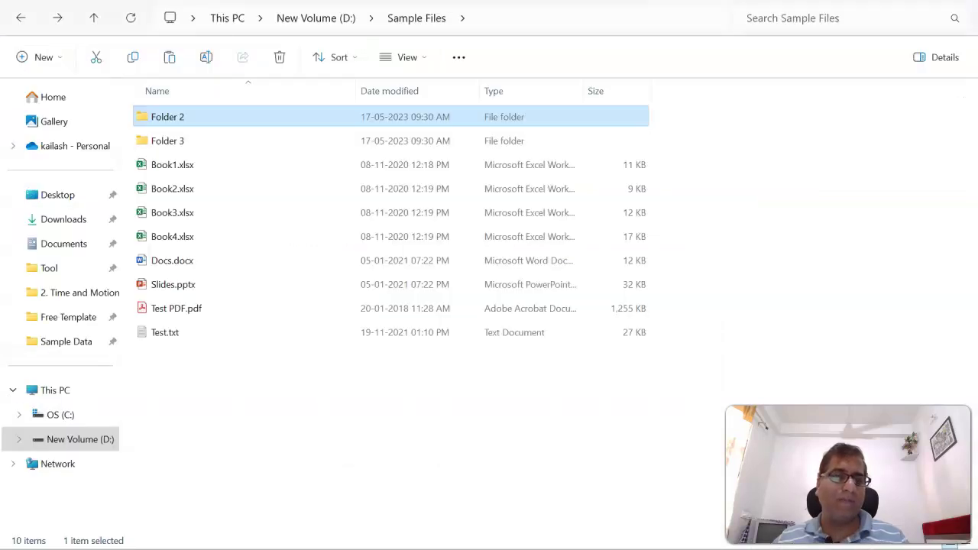
left_click(182, 216)
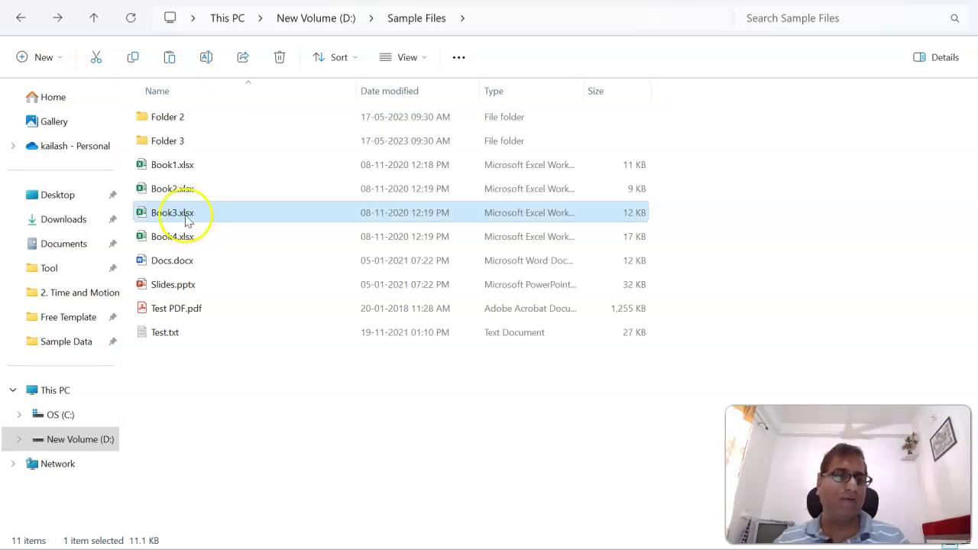
key("ctrl+c")
key("ctrl+v")
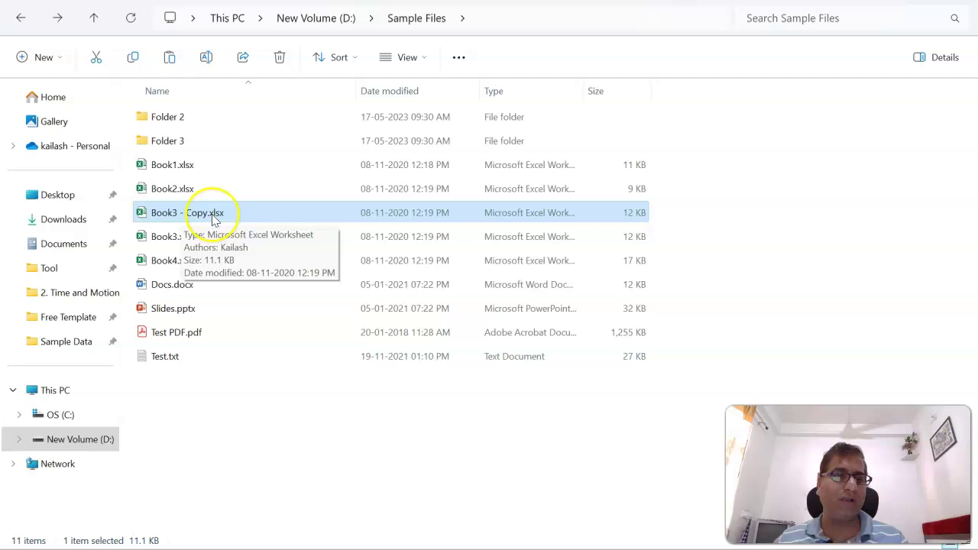
Step: Switch back to the Excel workbook, refresh the Sample Files table, and review its row for Book3 - Copy.xlsx
key("alt+Tab")
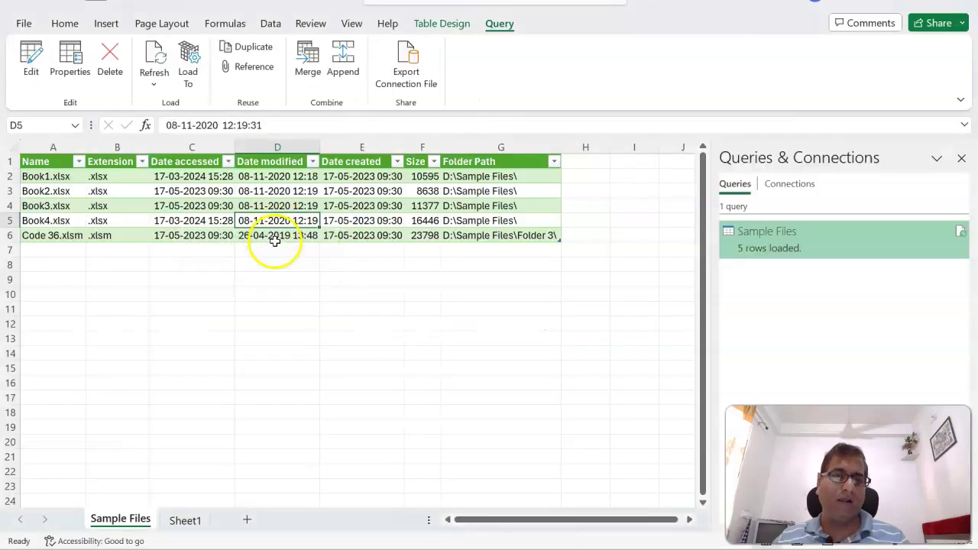
right_click(276, 205)
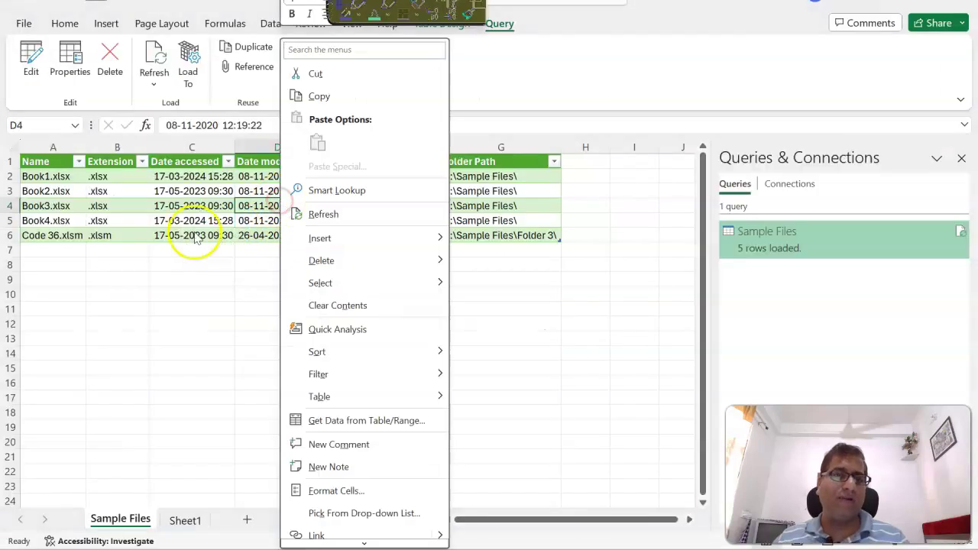
left_click(330, 214)
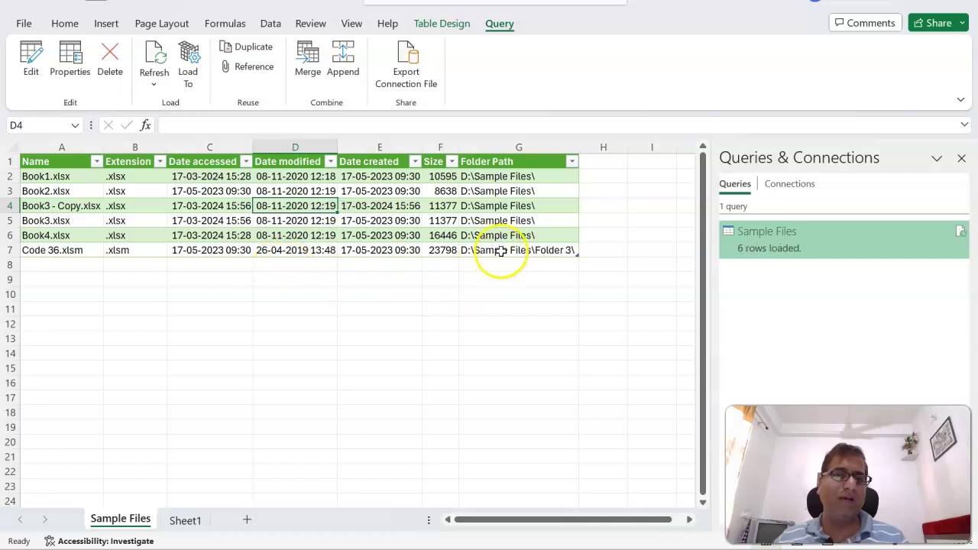
left_click_drag(62, 206, 544, 207)
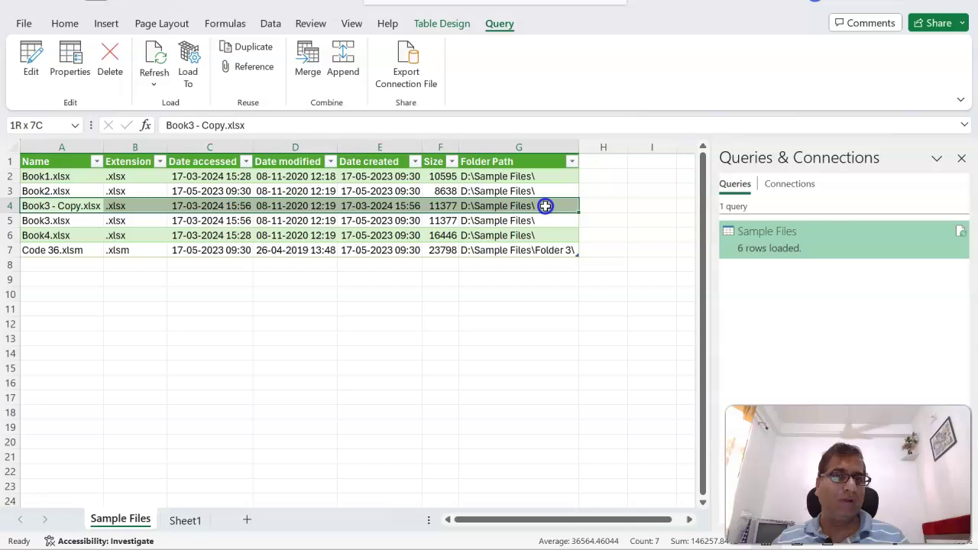
left_click_drag(545, 206, 544, 205)
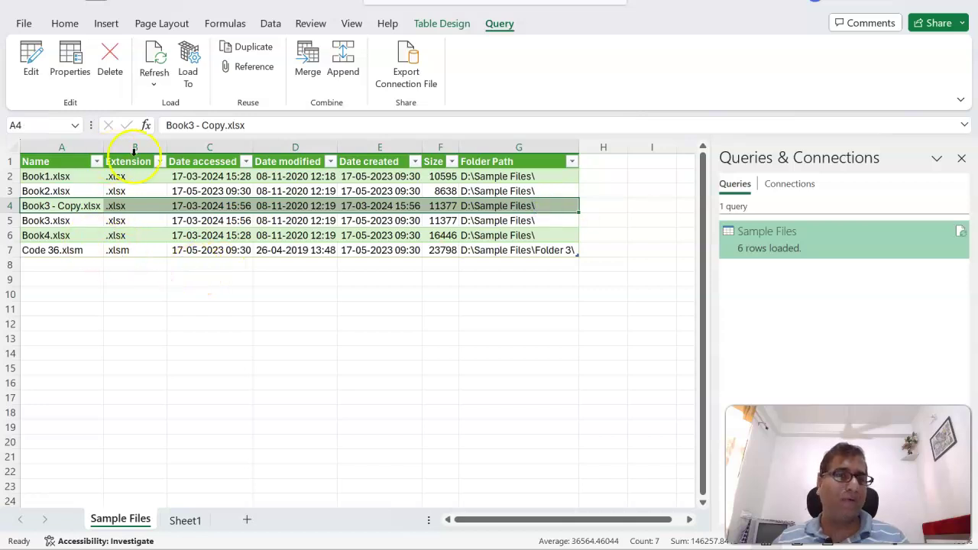
left_click_drag(55, 250, 492, 170)
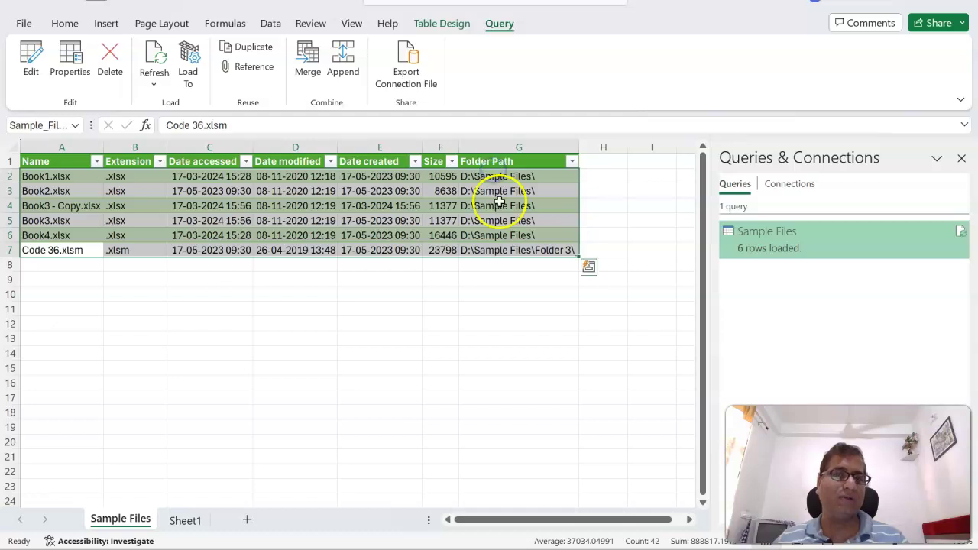
left_click(496, 205)
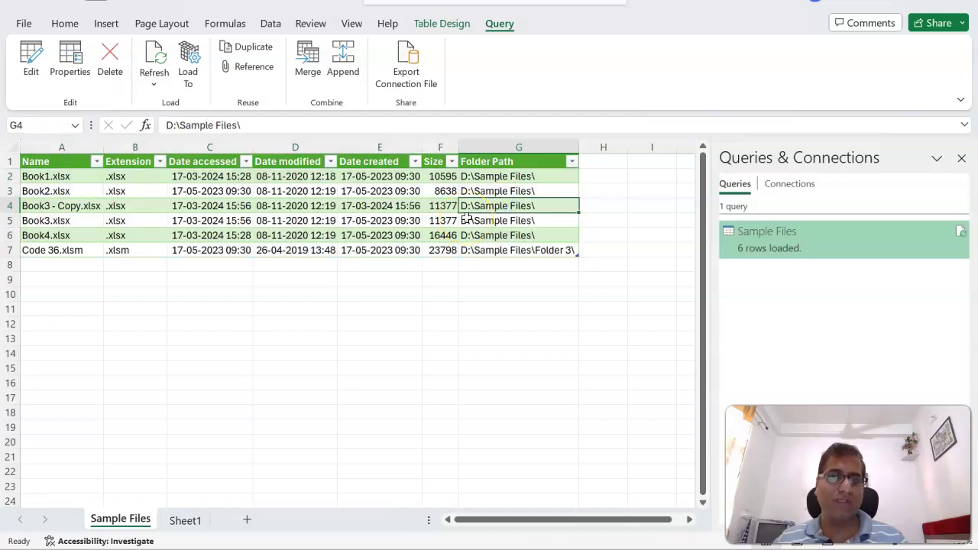